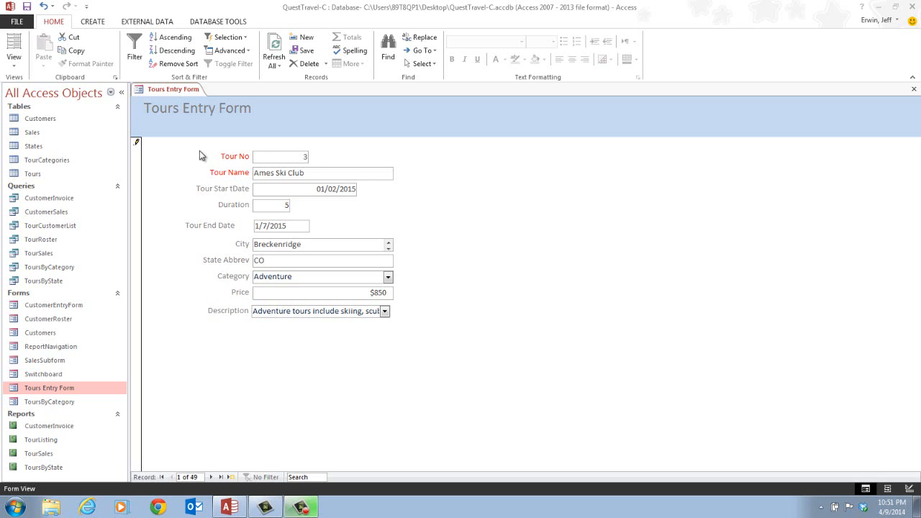
# - Move through every field of the Ames Ski Club record, starting at Tour No, to check the form's tab order
pyautogui.click(301, 159)
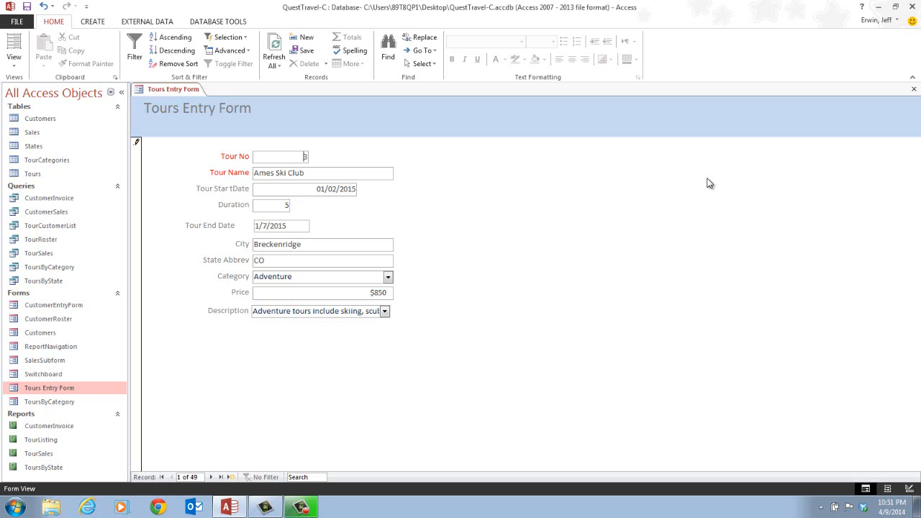
pyautogui.press('Tab')
pyautogui.press('Tab')
pyautogui.press('Tab')
pyautogui.press('Tab')
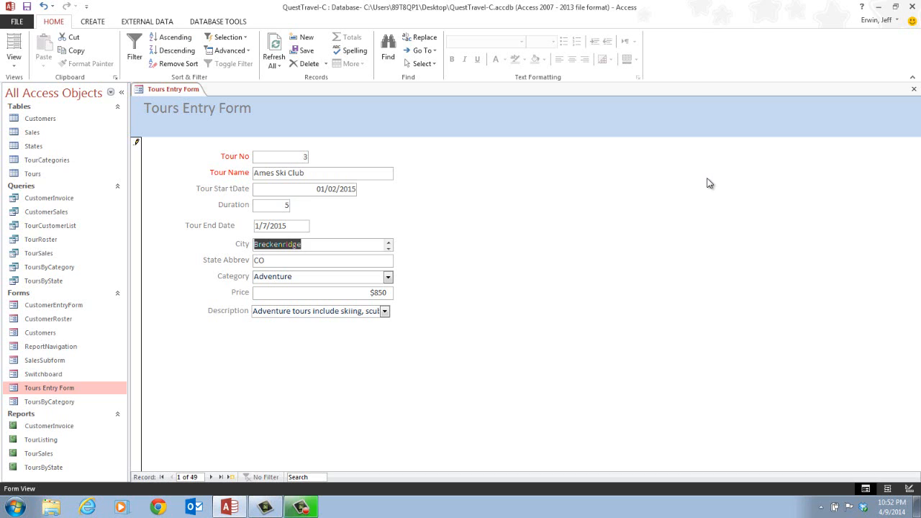
pyautogui.press('Tab')
pyautogui.press('Tab')
pyautogui.press('Tab')
pyautogui.press('Tab')
pyautogui.press('Tab')
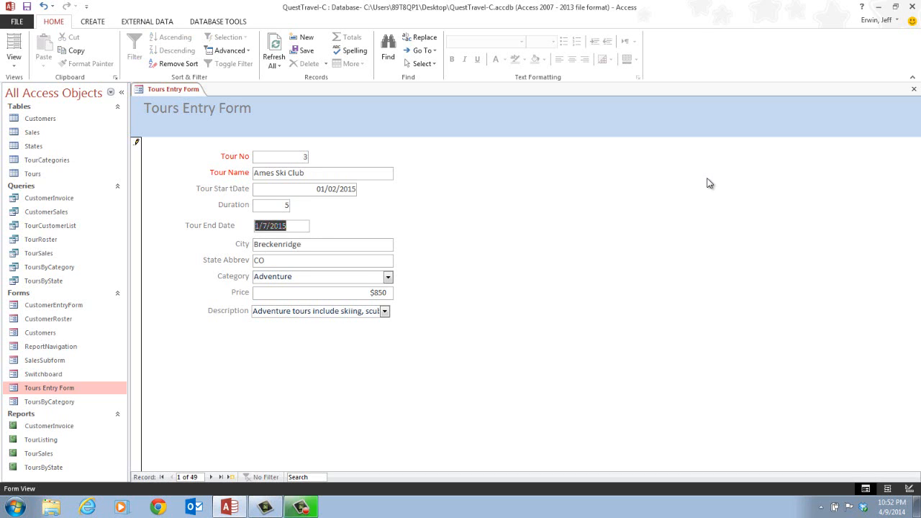
pyautogui.press('Tab')
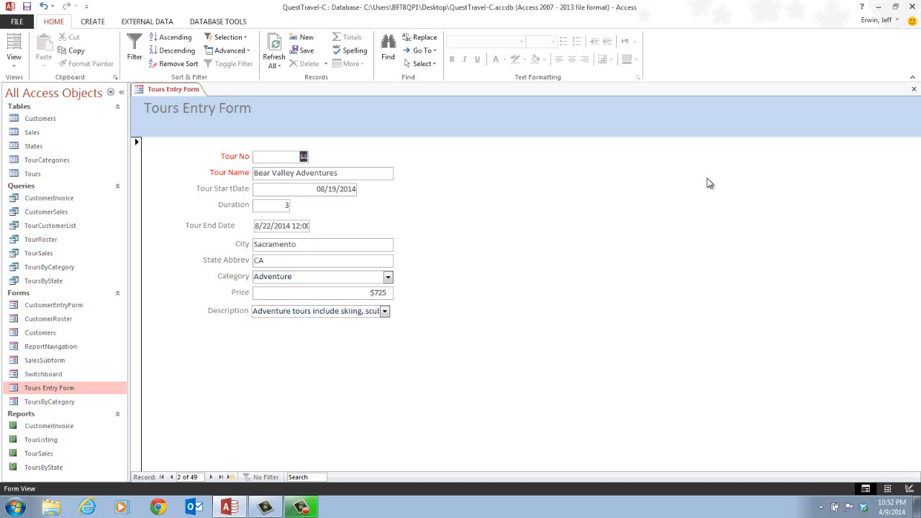
# - Check the tab order again through all fields of the Bear Valley Adventures record, continuing into the following record
pyautogui.press('Tab')
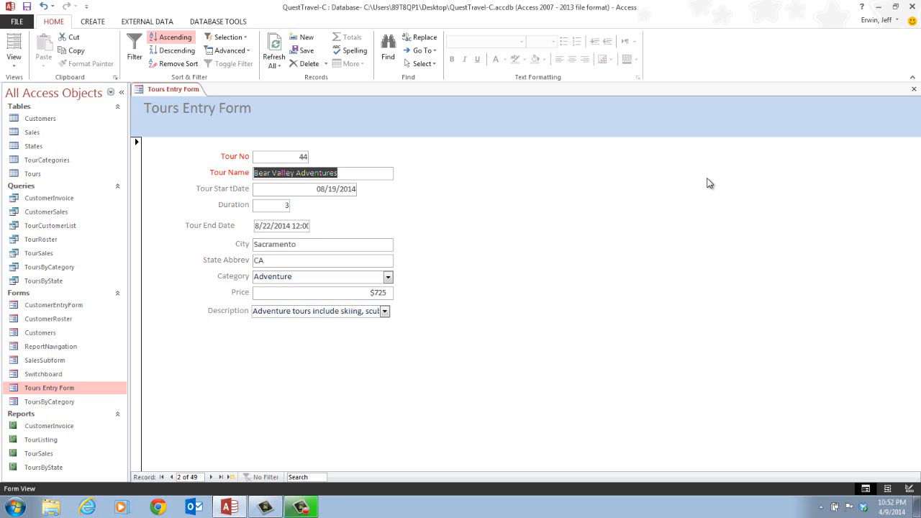
pyautogui.press('Tab')
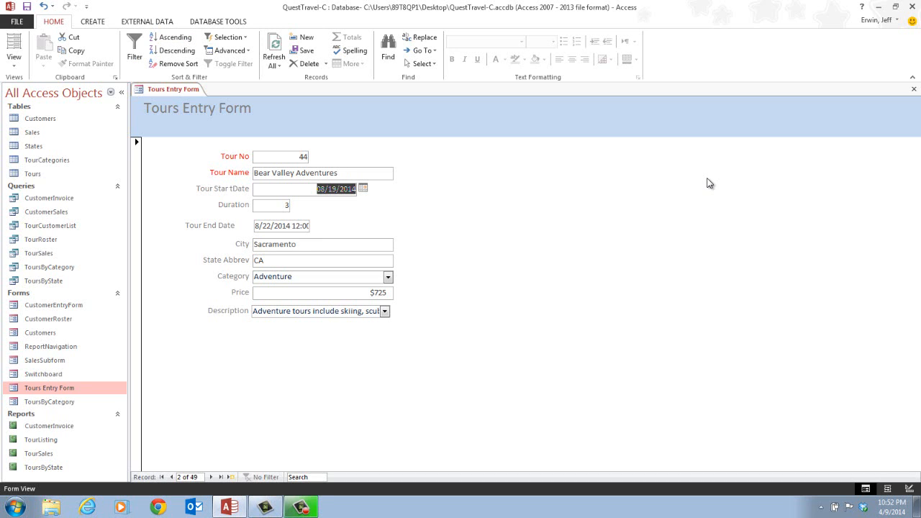
pyautogui.press('Tab')
pyautogui.press('Tab')
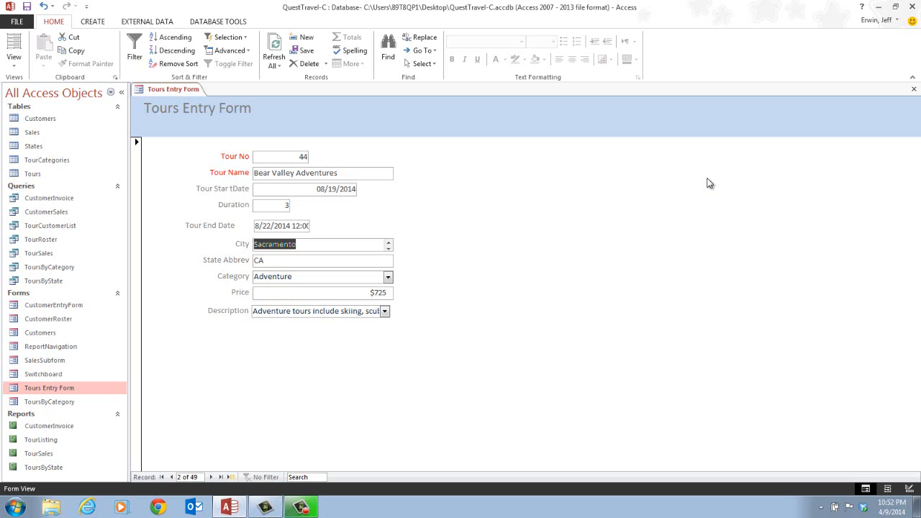
pyautogui.press('Tab')
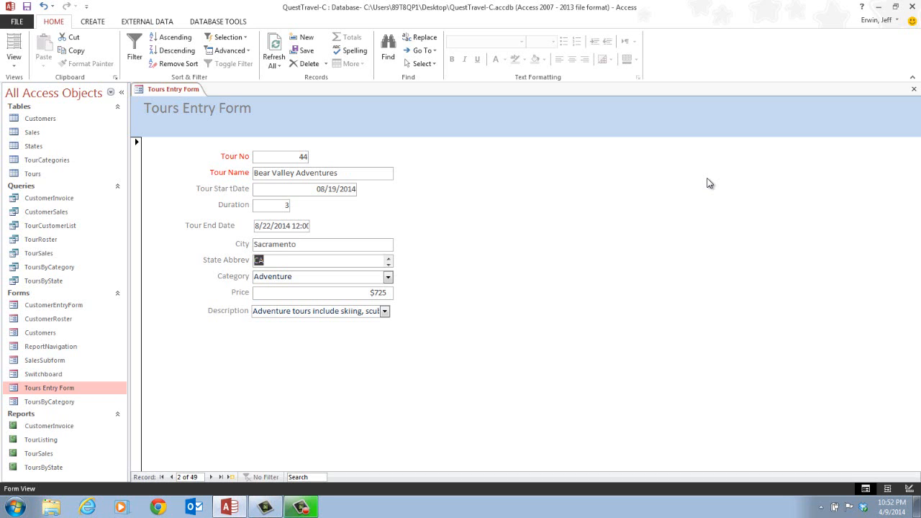
pyautogui.press('Tab')
pyautogui.press('Tab')
pyautogui.press('Tab')
pyautogui.press('Tab')
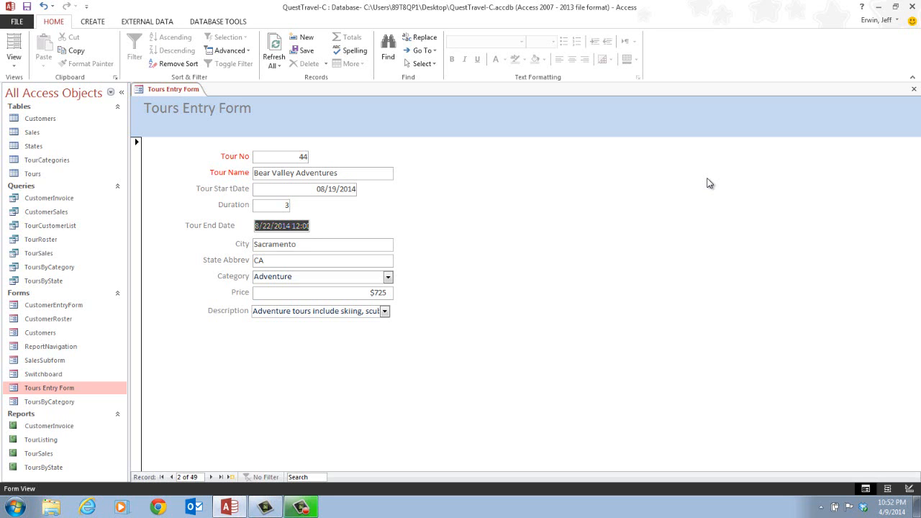
pyautogui.press('Tab')
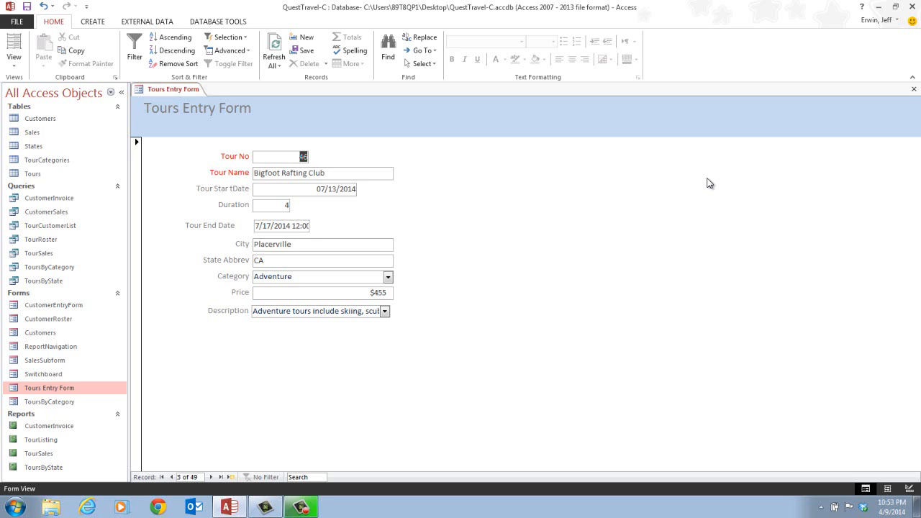
# - Open the Tours Entry Form in Design View and set the Tour End Date text box's Tab Stop property to No
pyautogui.rightClick(185, 91)
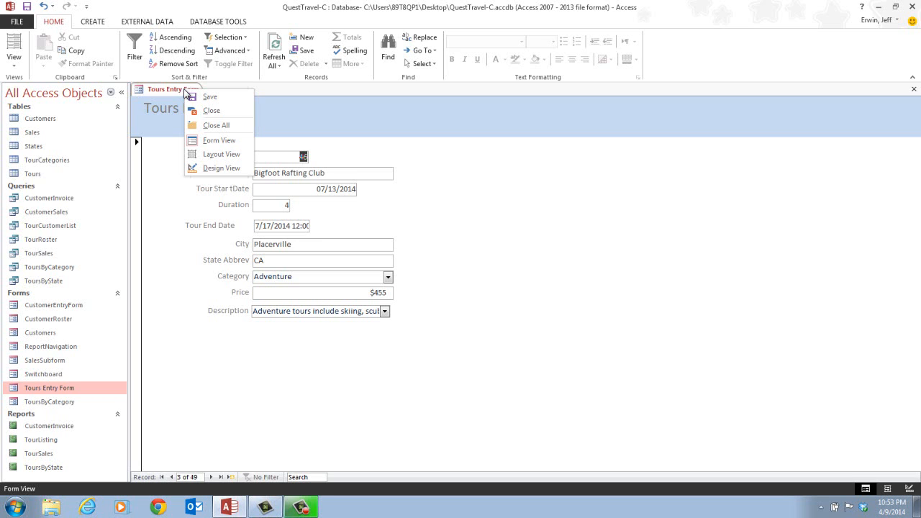
pyautogui.click(222, 167)
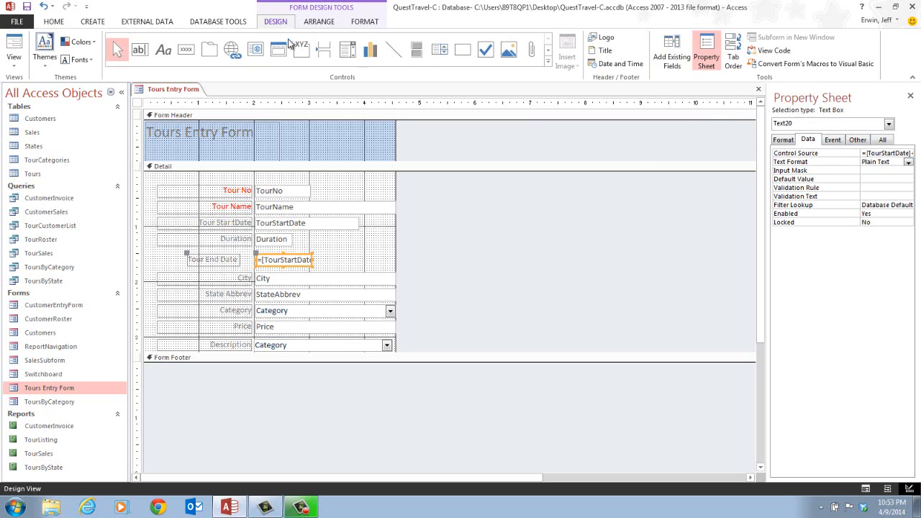
pyautogui.click(858, 141)
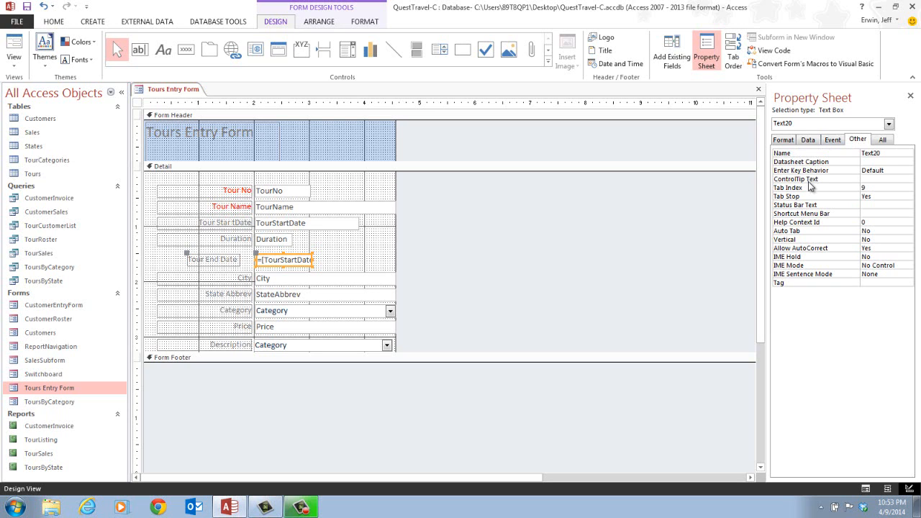
pyautogui.click(885, 196)
pyautogui.doubleClick(885, 197)
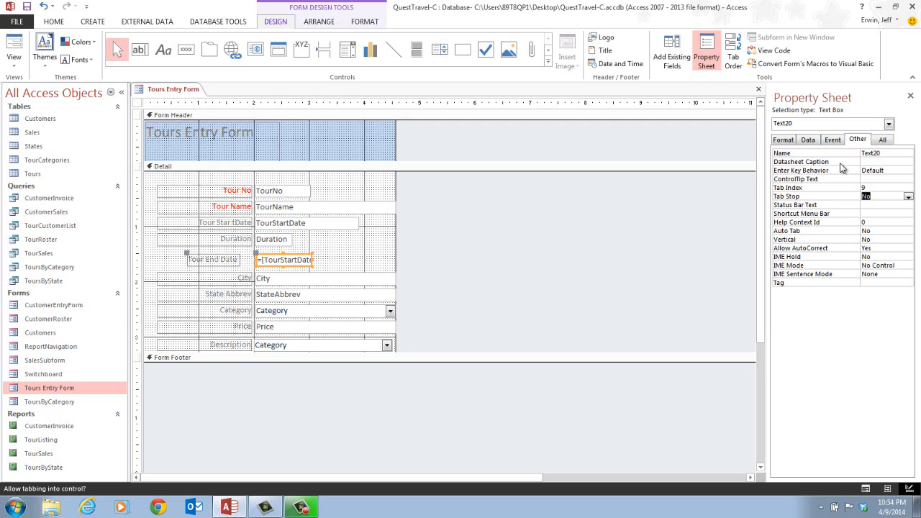
# - Rename the calculated Tour End Date text box as TourEndDate
pyautogui.click(882, 153)
pyautogui.doubleClick(882, 153)
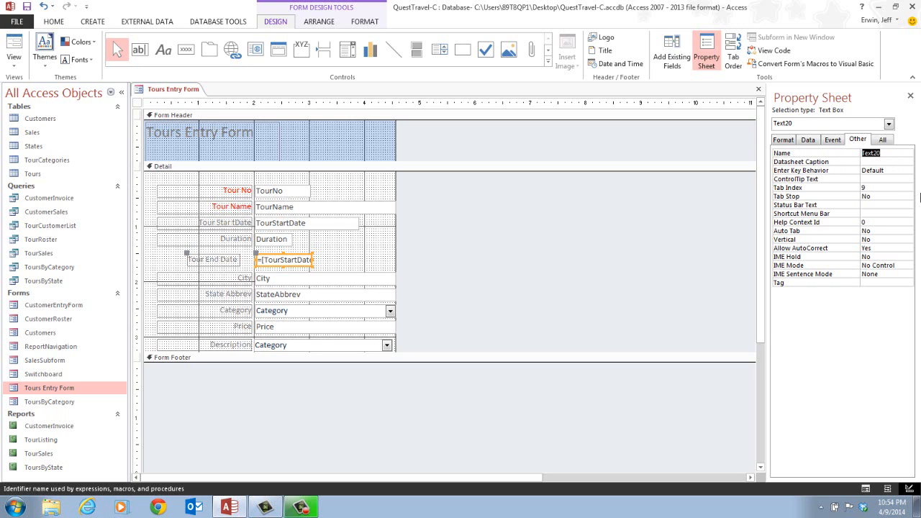
pyautogui.write('TourEndDate')
# - Show the form in Form View and test the tab order through the first record's fields into the second record
pyautogui.click(16, 48)
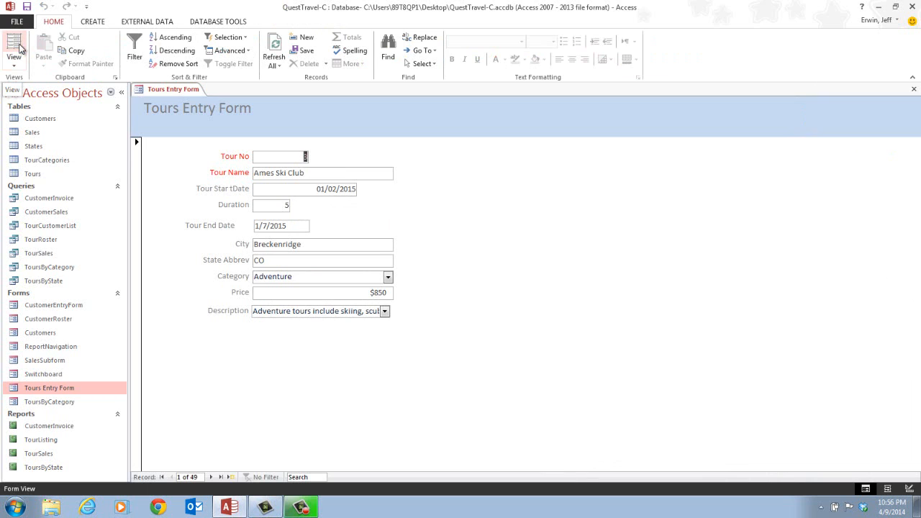
pyautogui.press('Tab')
pyautogui.press('Tab')
pyautogui.press('Tab')
pyautogui.press('Tab')
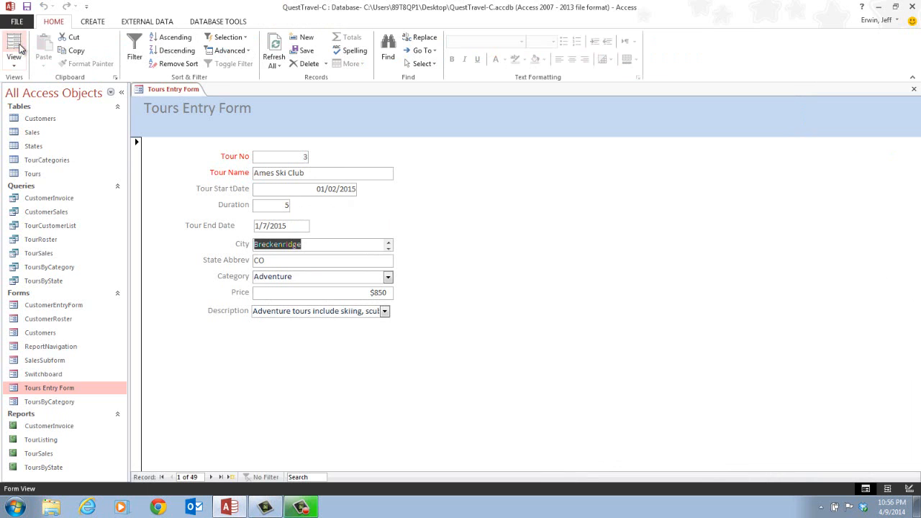
pyautogui.press('Tab')
pyautogui.press('Tab')
pyautogui.press('Tab')
pyautogui.press('Tab')
pyautogui.press('Tab')
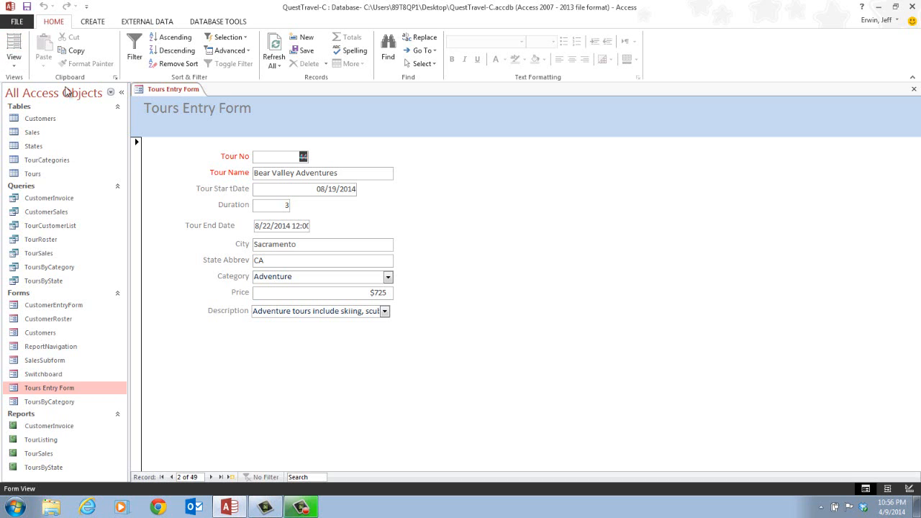
# - Return the form to Design View, review the Detail section's custom tab order and accept it as listed
pyautogui.rightClick(160, 93)
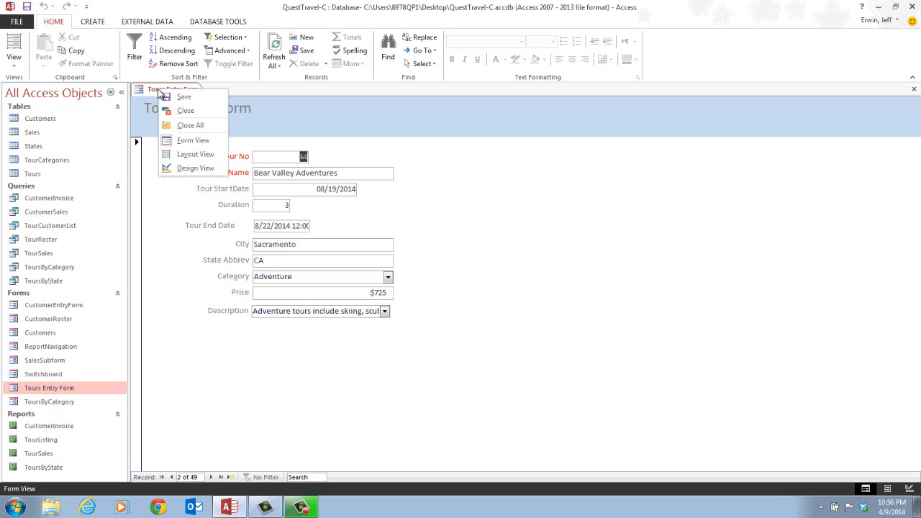
pyautogui.click(196, 169)
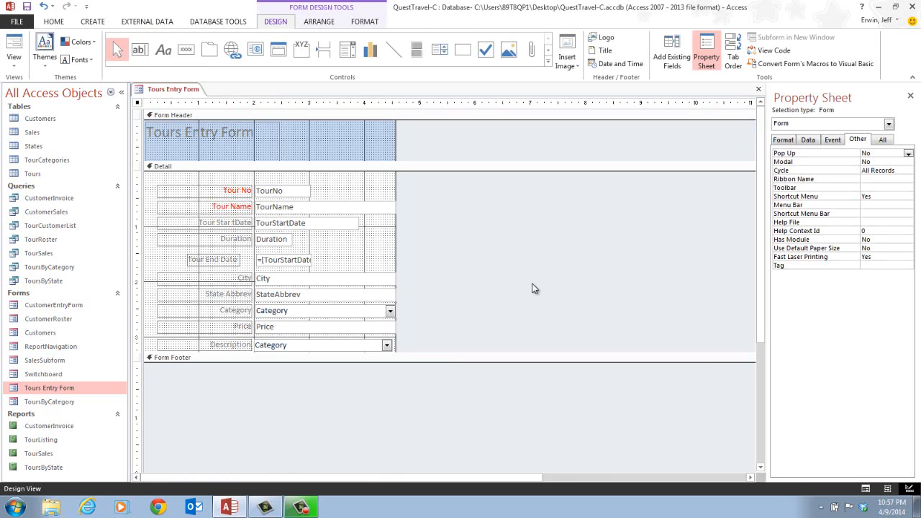
pyautogui.click(739, 57)
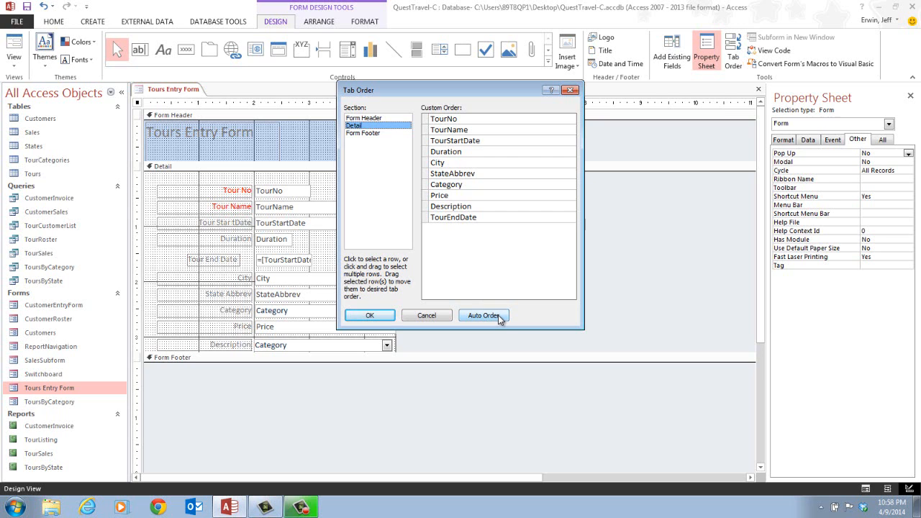
pyautogui.click(372, 317)
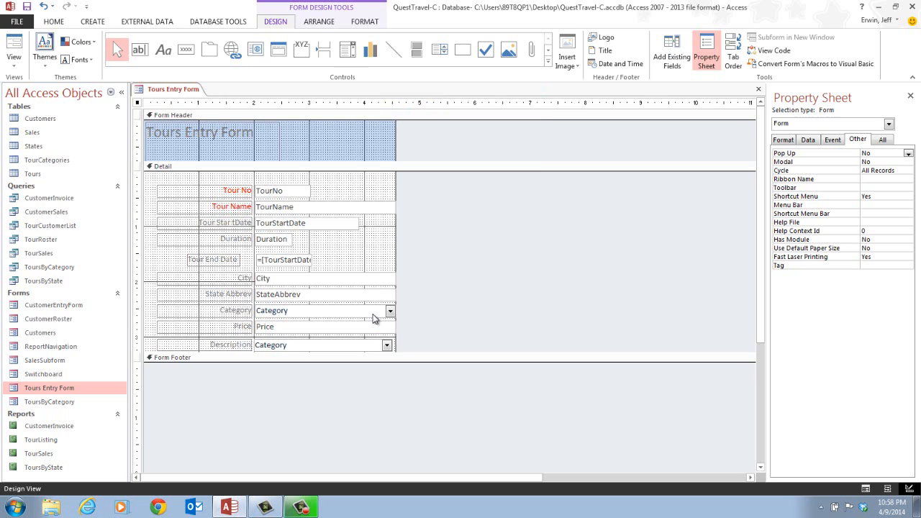
# - Close the property sheet and save the Tours Entry Form design
pyautogui.click(711, 48)
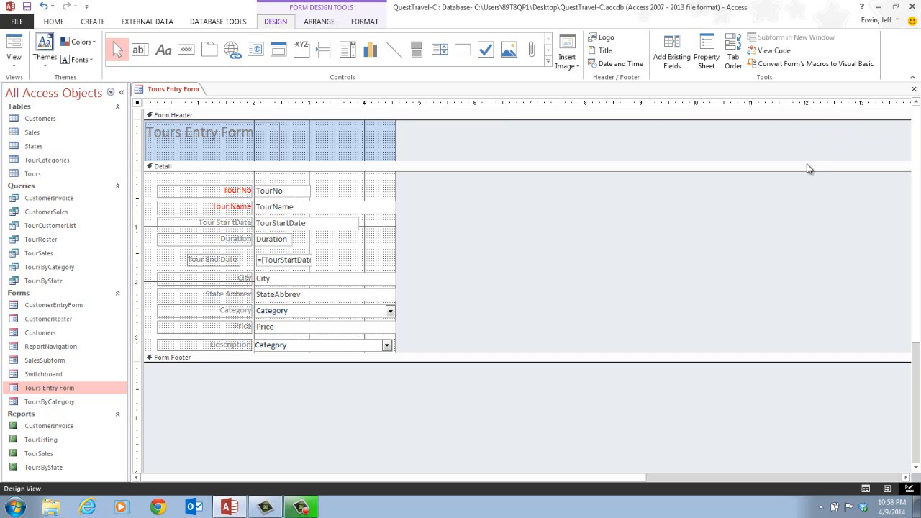
pyautogui.click(28, 8)
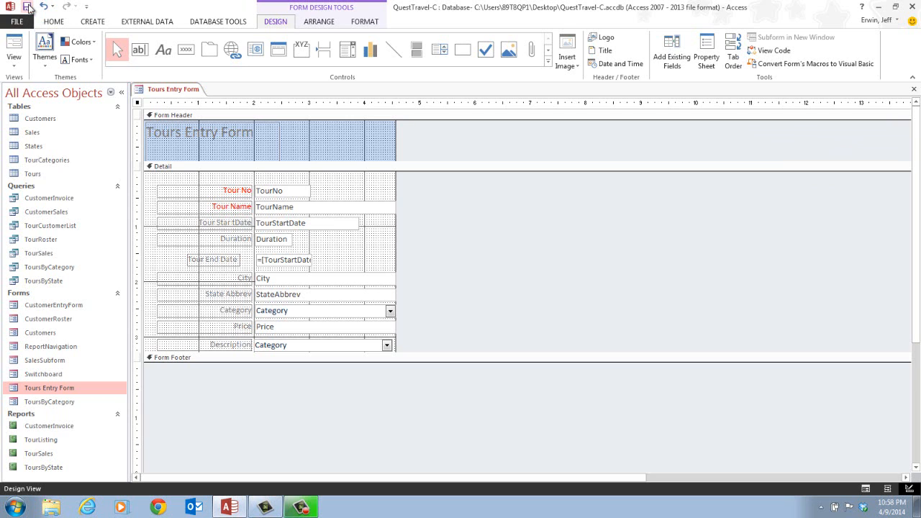